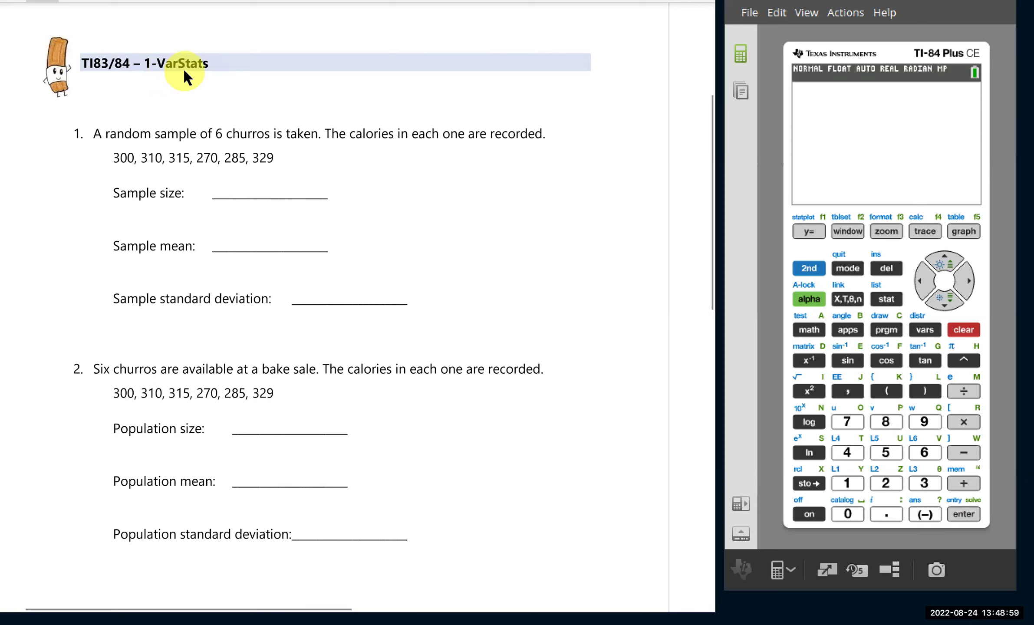
- Switch the STAT DIAGNOSTICS/STAT WIZARDS mode setting to its other value, then return to a blank home screen
{"action": "left_click", "coordinate": [846, 268]}
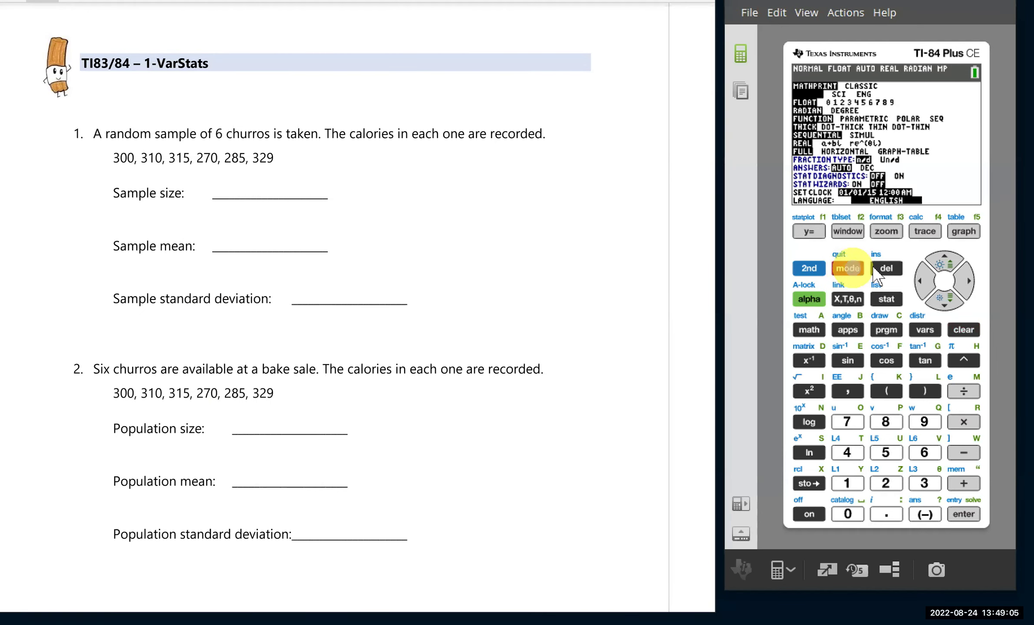
{"action": "left_click", "coordinate": [947, 308]}
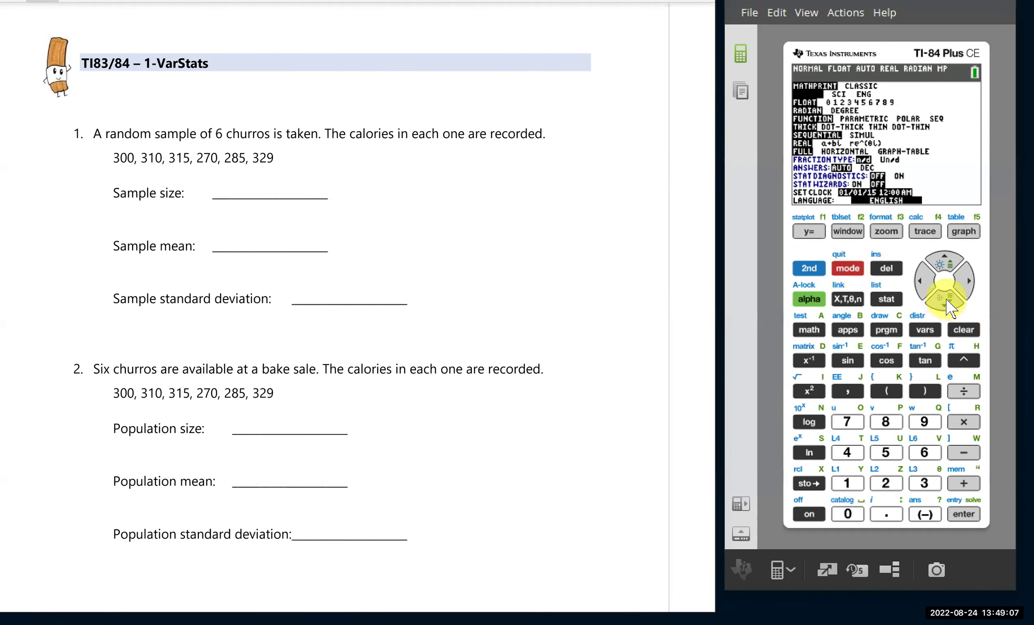
{"action": "left_click", "coordinate": [949, 309]}
{"action": "left_click", "coordinate": [948, 308]}
{"action": "left_click", "coordinate": [949, 308]}
{"action": "left_click", "coordinate": [948, 309]}
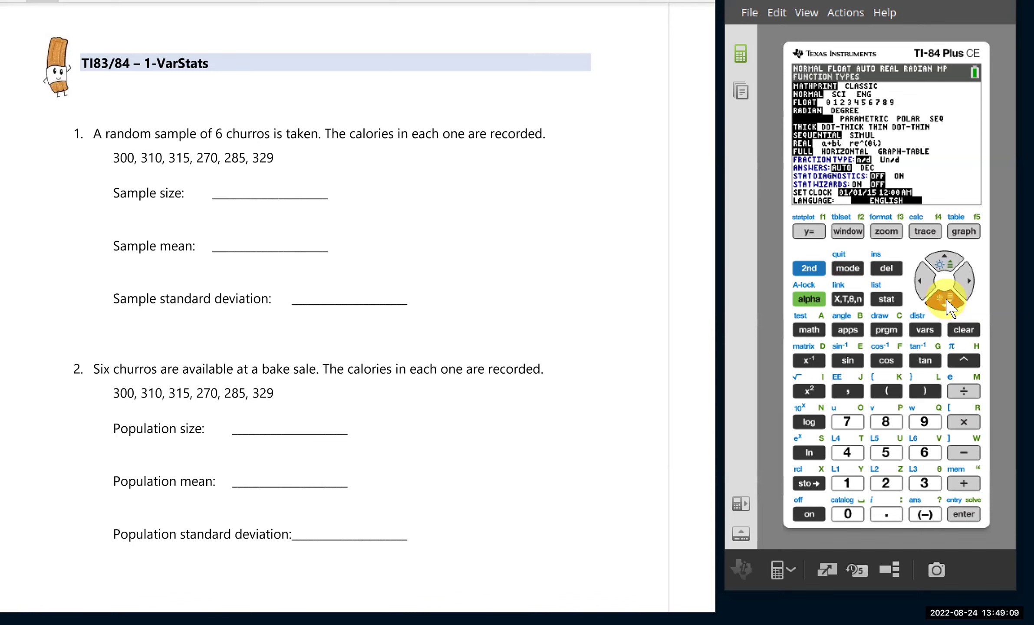
{"action": "left_click", "coordinate": [949, 308]}
{"action": "left_click", "coordinate": [949, 308]}
{"action": "left_click", "coordinate": [948, 308]}
{"action": "left_click", "coordinate": [949, 308]}
{"action": "left_click", "coordinate": [949, 308]}
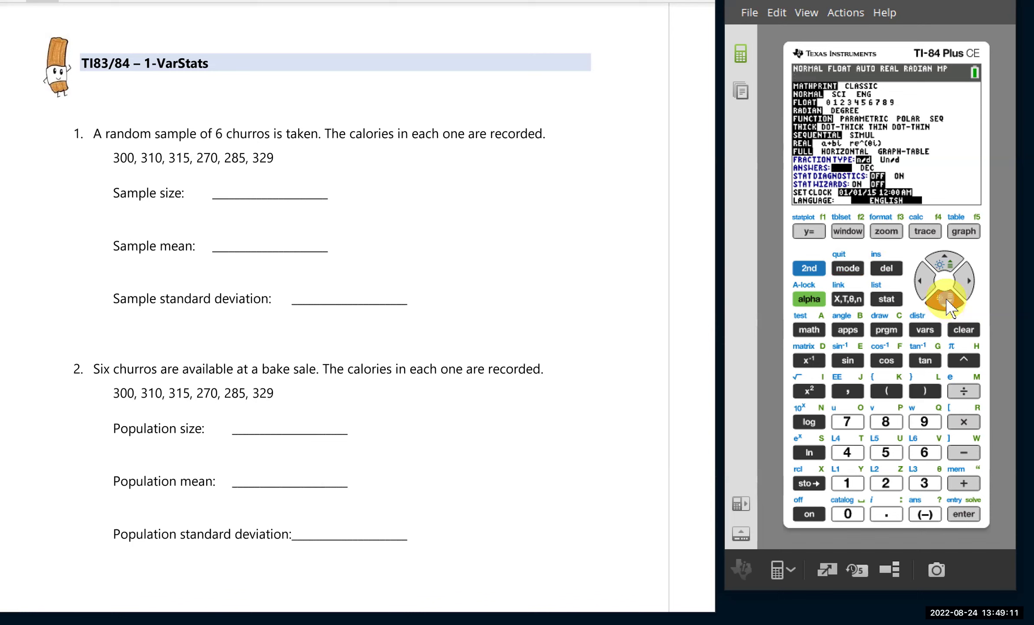
{"action": "left_click", "coordinate": [949, 308]}
{"action": "left_click", "coordinate": [949, 308]}
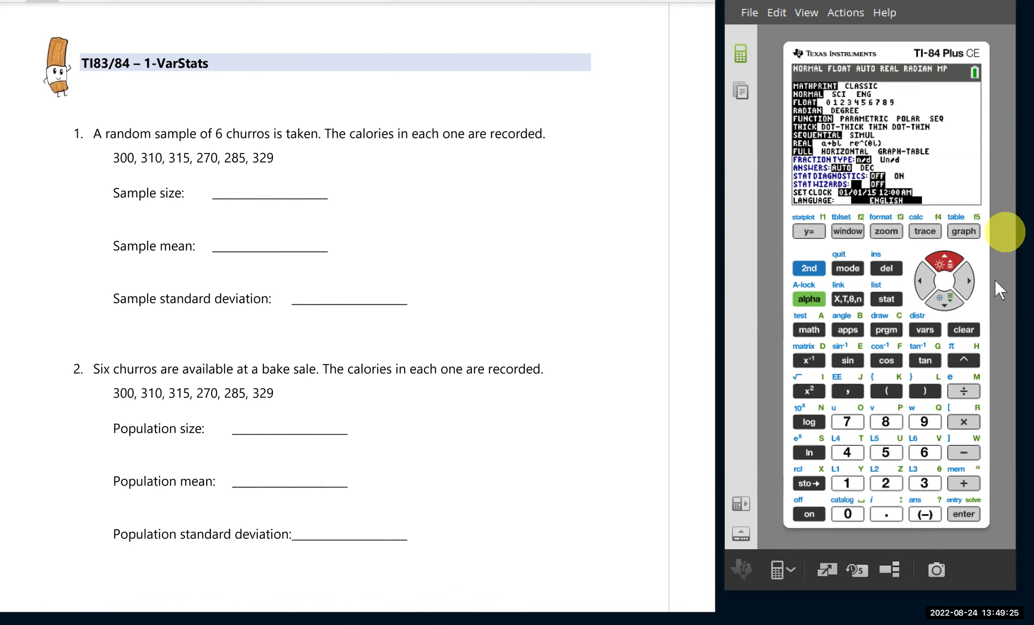
{"action": "left_click", "coordinate": [964, 281]}
{"action": "left_click", "coordinate": [963, 514]}
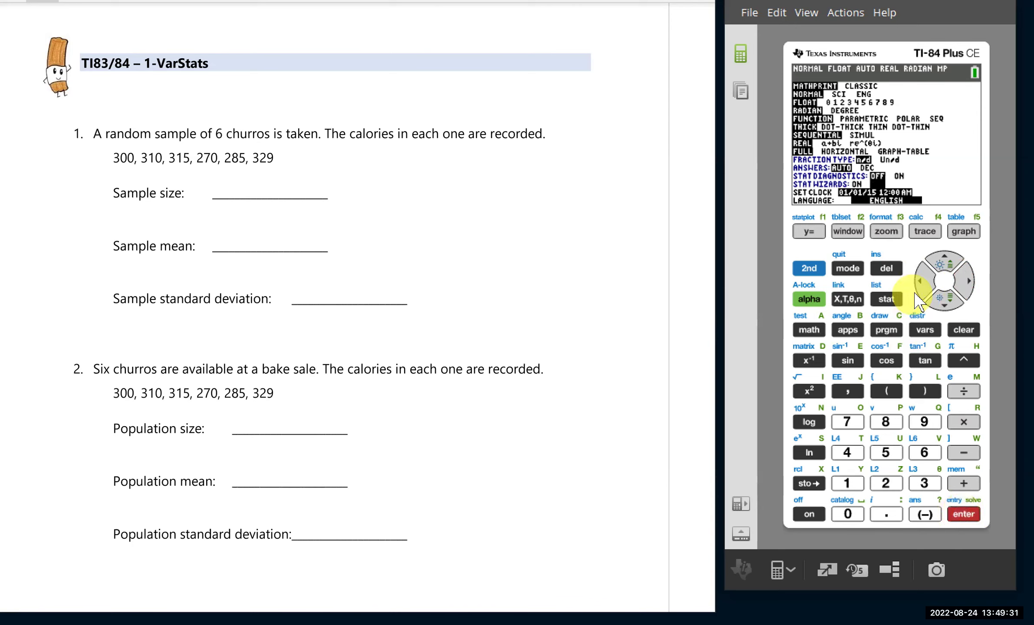
{"action": "left_click", "coordinate": [963, 323]}
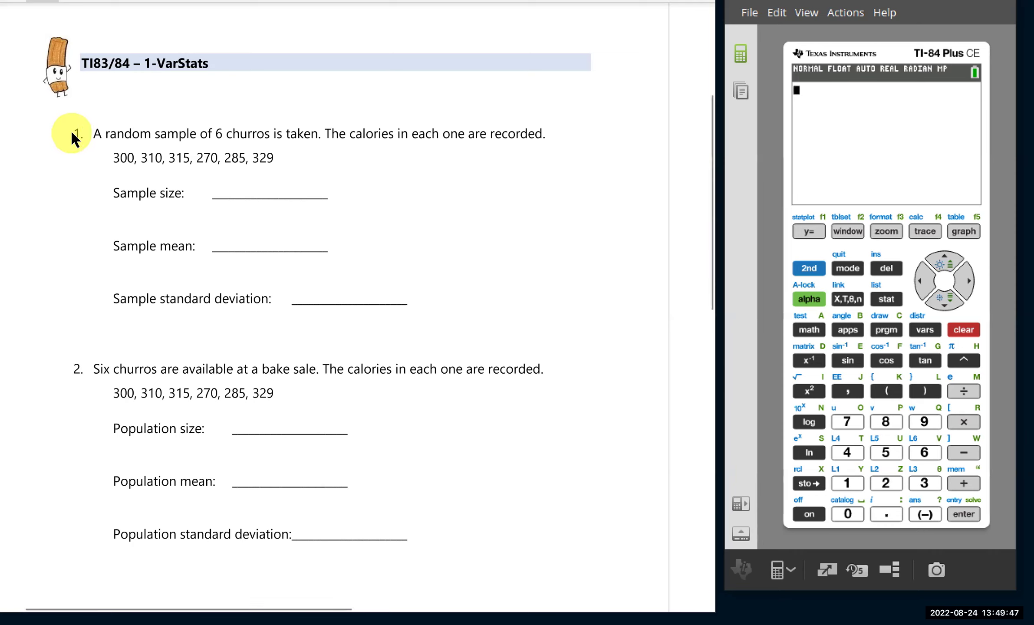
- Show L1's six churro calorie values (300, 310, 315, 270, 285, 329) in the list editor
{"action": "left_click", "coordinate": [886, 299]}
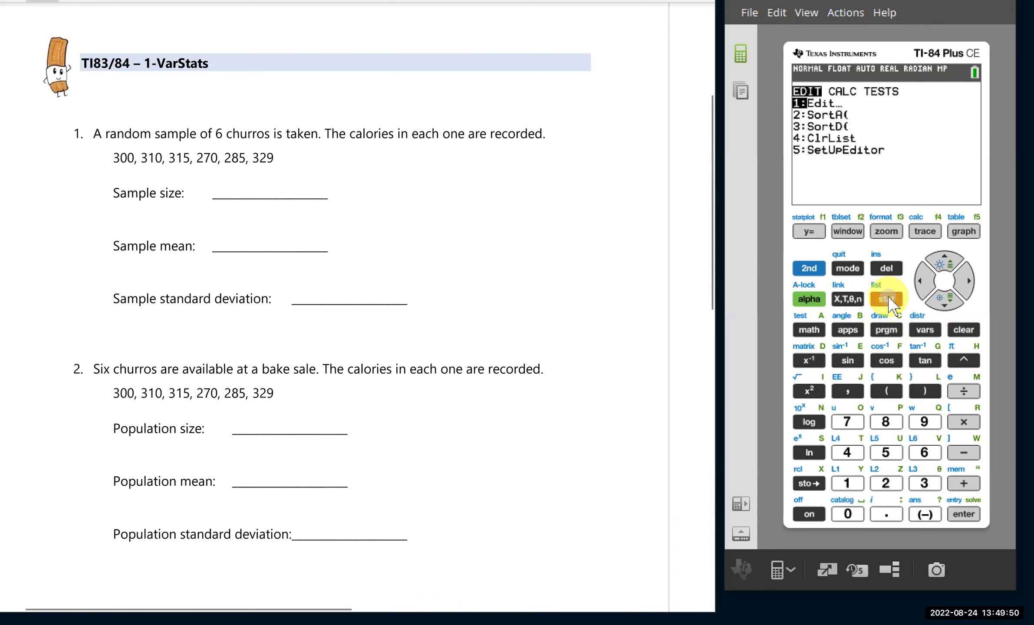
{"action": "left_click", "coordinate": [962, 514]}
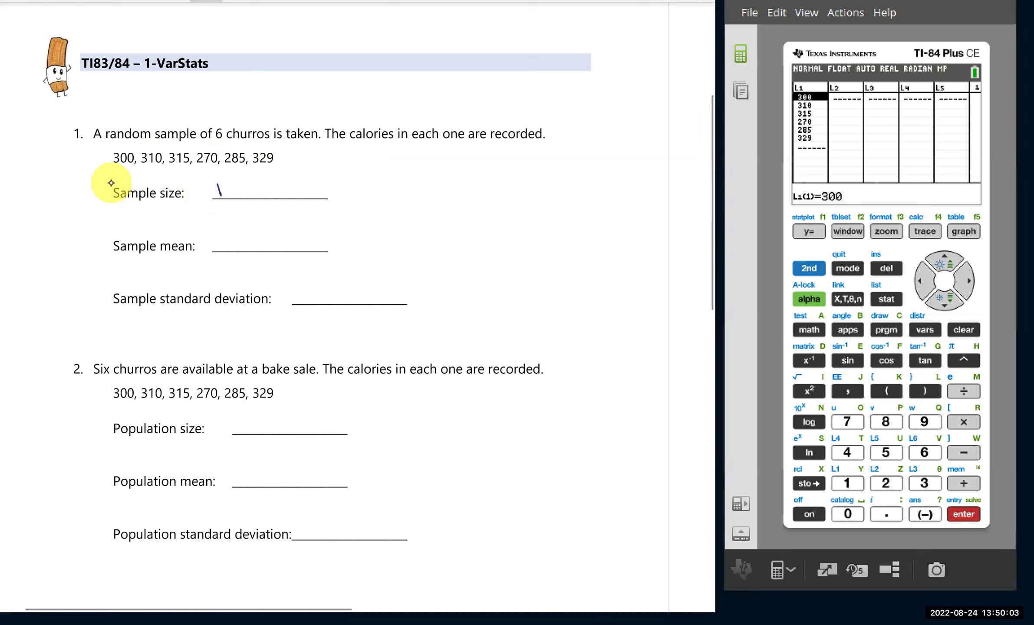
- Handwrite 'n = 6' on the worksheet's Sample size line
{"action": "left_click_drag", "start_coordinate": [220, 195], "coordinate": [267, 191]}
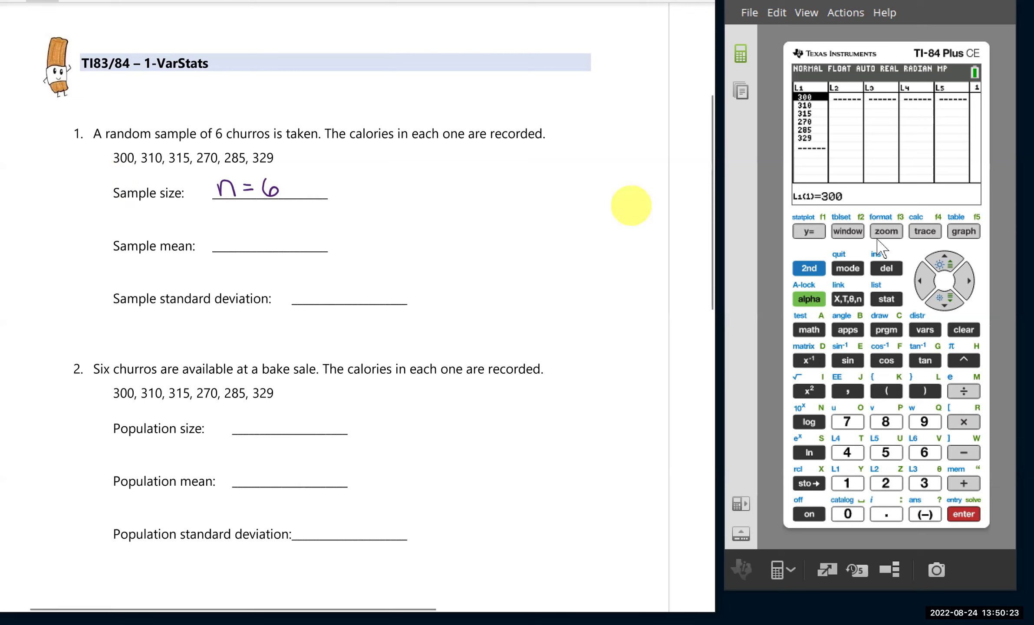
- Paste the 1-Var Stats command from the STAT CALC menu onto the home screen
{"action": "left_click", "coordinate": [886, 300]}
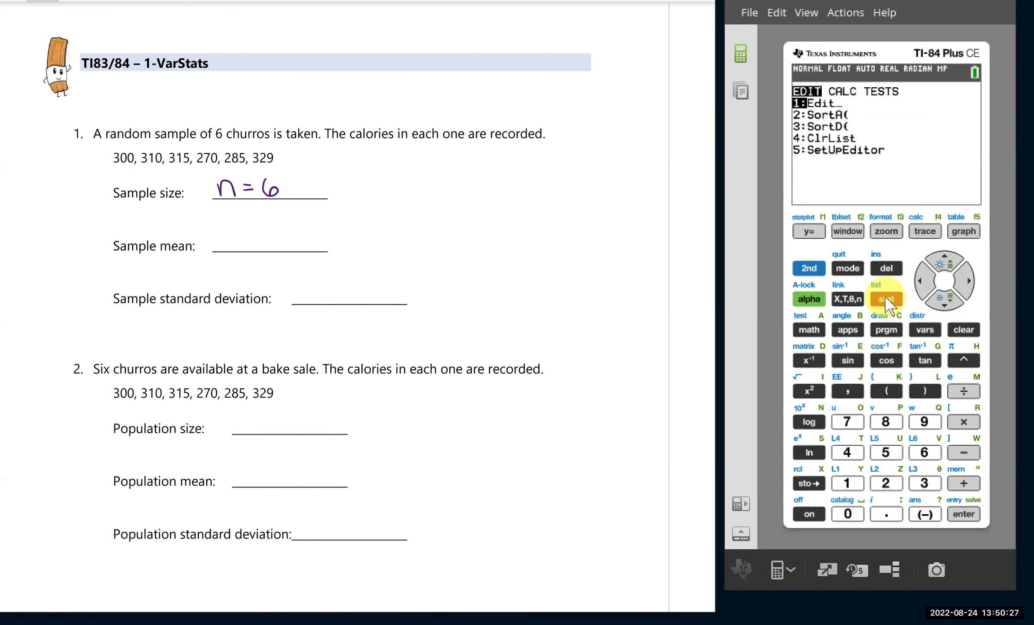
{"action": "left_click", "coordinate": [967, 282]}
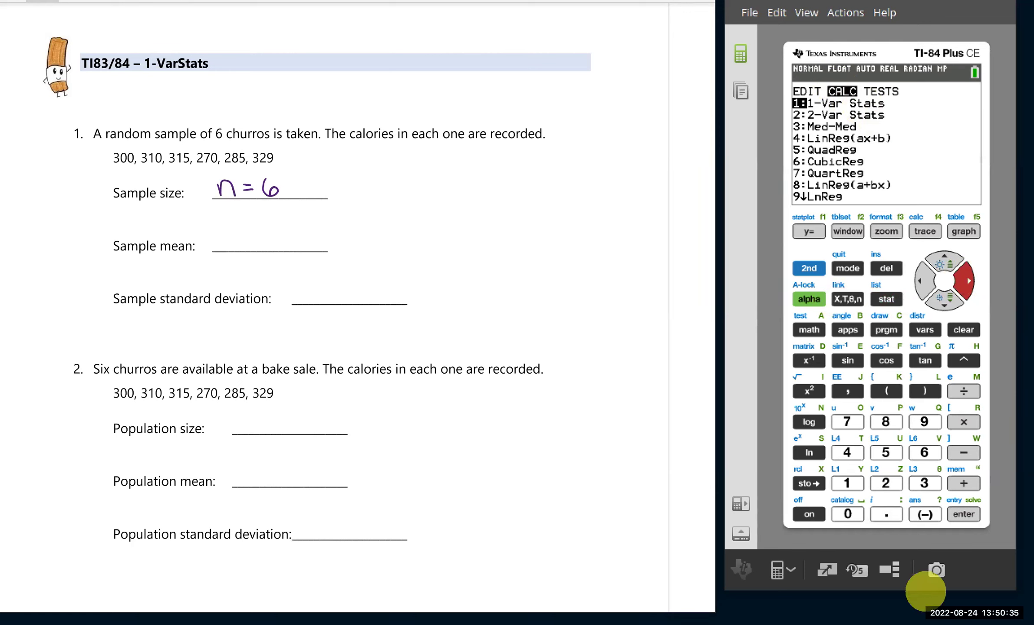
{"action": "left_click", "coordinate": [967, 515]}
{"action": "left_click", "coordinate": [964, 514]}
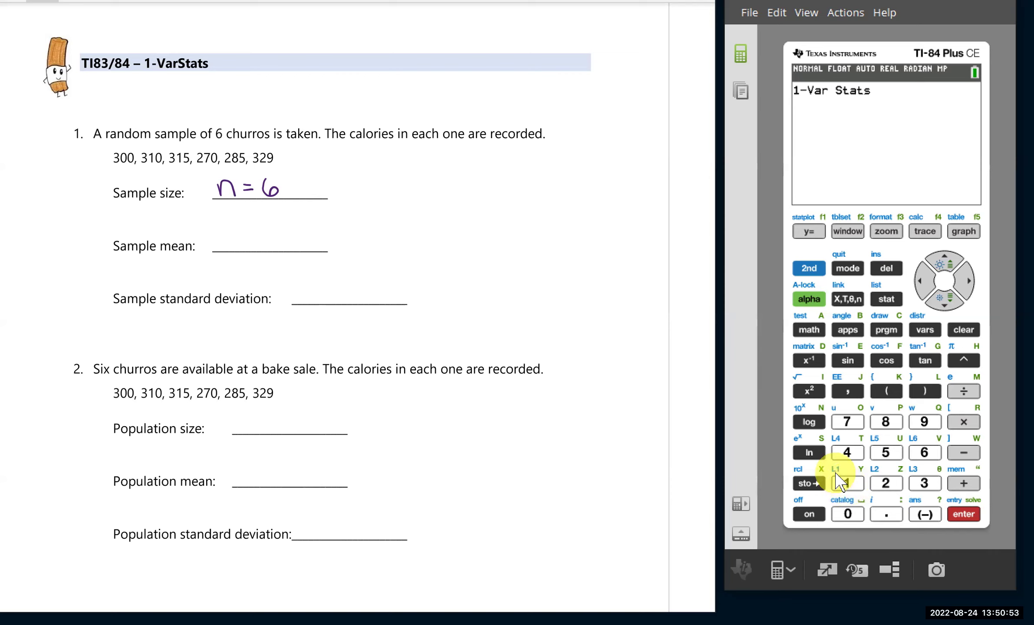
- Supply list L1 as the argument so the home screen reads 1-Var Stats L1
{"action": "left_click", "coordinate": [809, 268]}
{"action": "left_click", "coordinate": [809, 269]}
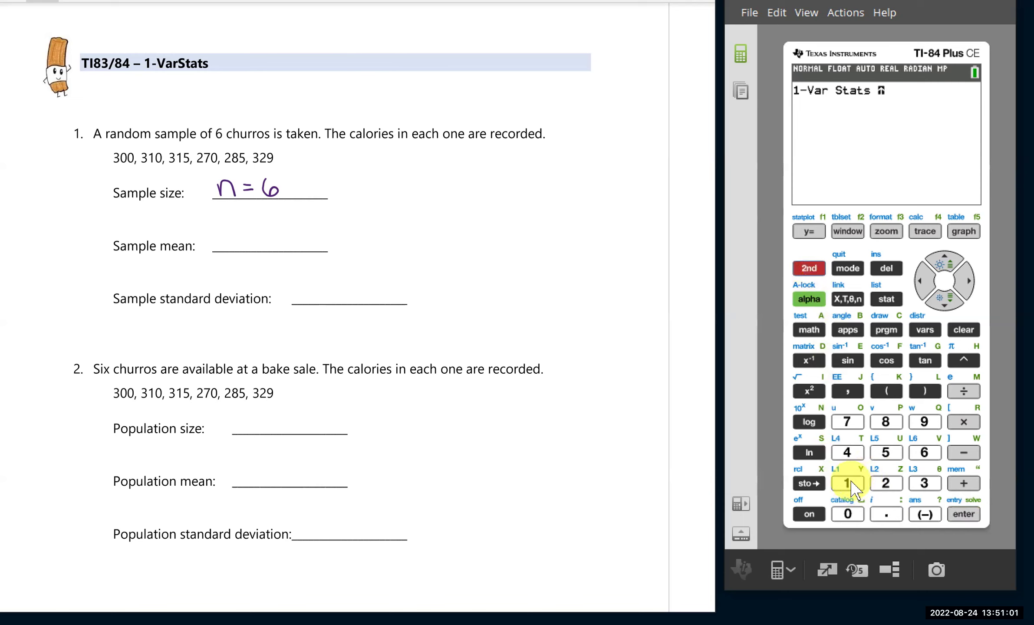
{"action": "left_click", "coordinate": [848, 484]}
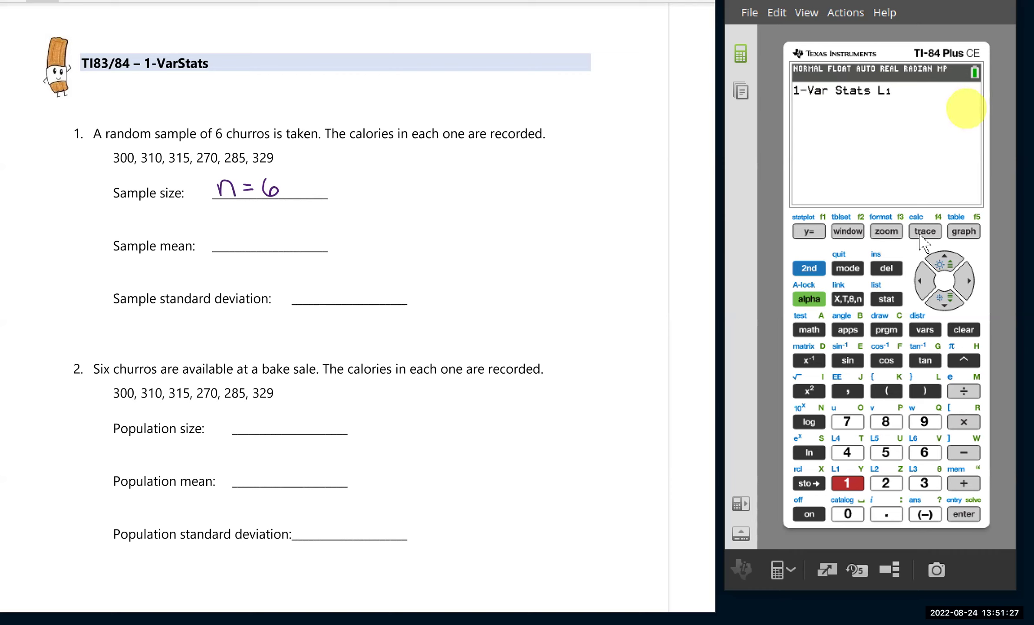
- Run 1-Var Stats L1 and handwrite x̄ = 301.5 in the Sample mean blank
{"action": "left_click", "coordinate": [960, 513]}
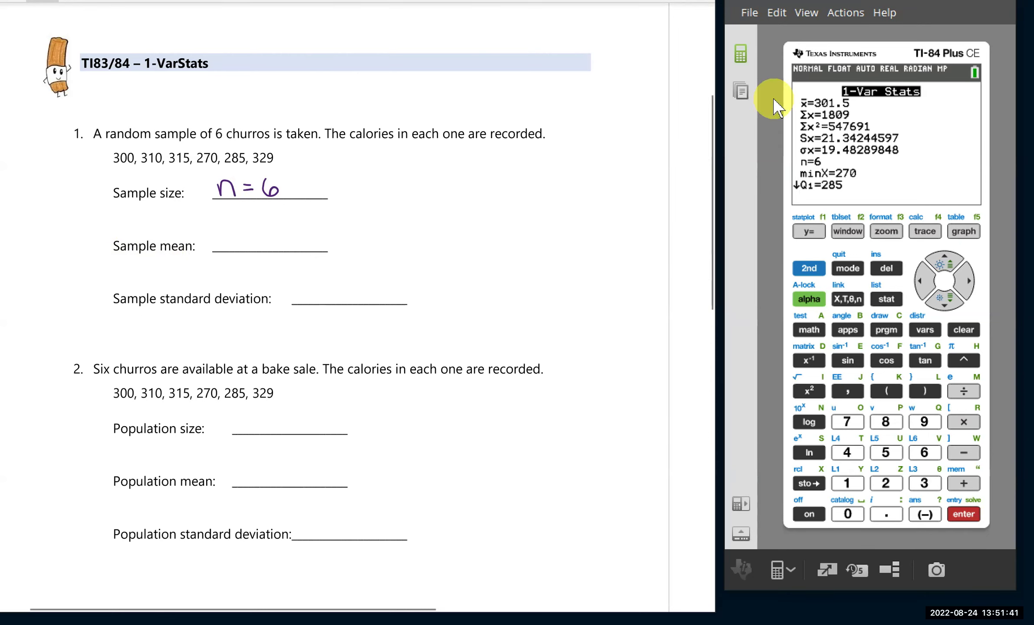
{"action": "mouse_move", "coordinate": [237, 233]}
{"action": "left_mouse_down"}
{"action": "mouse_move", "coordinate": [226, 251]}
{"action": "mouse_move", "coordinate": [238, 251]}
{"action": "mouse_move", "coordinate": [239, 226]}
{"action": "mouse_move", "coordinate": [260, 237]}
{"action": "left_mouse_up"}
{"action": "left_click_drag", "start_coordinate": [251, 243], "coordinate": [259, 243]}
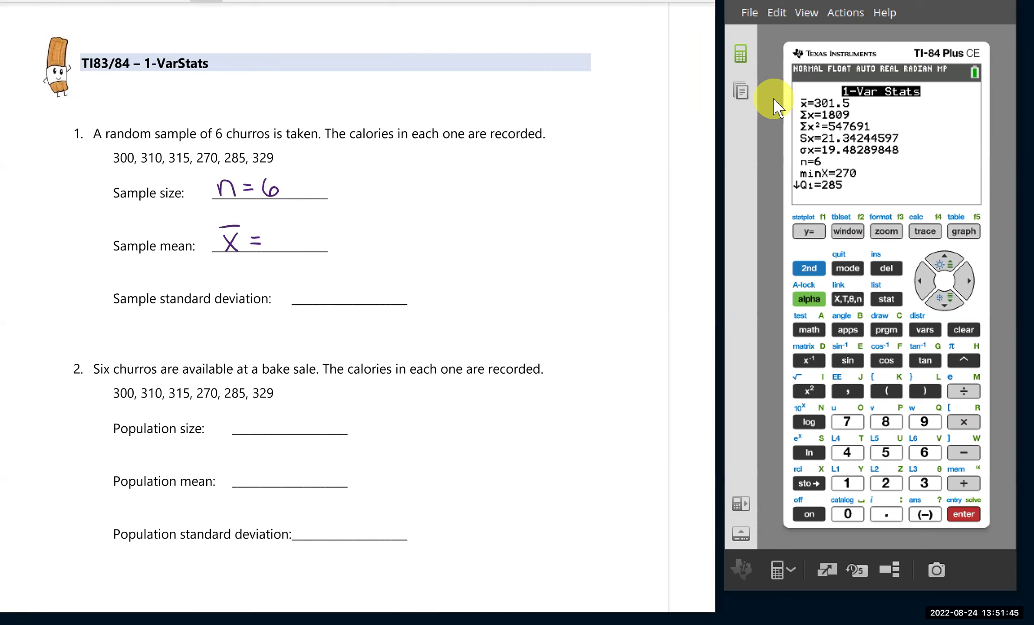
{"action": "mouse_move", "coordinate": [278, 232]}
{"action": "left_mouse_down"}
{"action": "mouse_move", "coordinate": [289, 242]}
{"action": "mouse_move", "coordinate": [279, 250]}
{"action": "left_mouse_up"}
{"action": "mouse_move", "coordinate": [303, 229]}
{"action": "left_mouse_down"}
{"action": "mouse_move", "coordinate": [299, 251]}
{"action": "mouse_move", "coordinate": [303, 230]}
{"action": "mouse_move", "coordinate": [331, 238]}
{"action": "mouse_move", "coordinate": [330, 249]}
{"action": "left_mouse_up"}
{"action": "left_click_drag", "start_coordinate": [332, 229], "coordinate": [345, 228]}
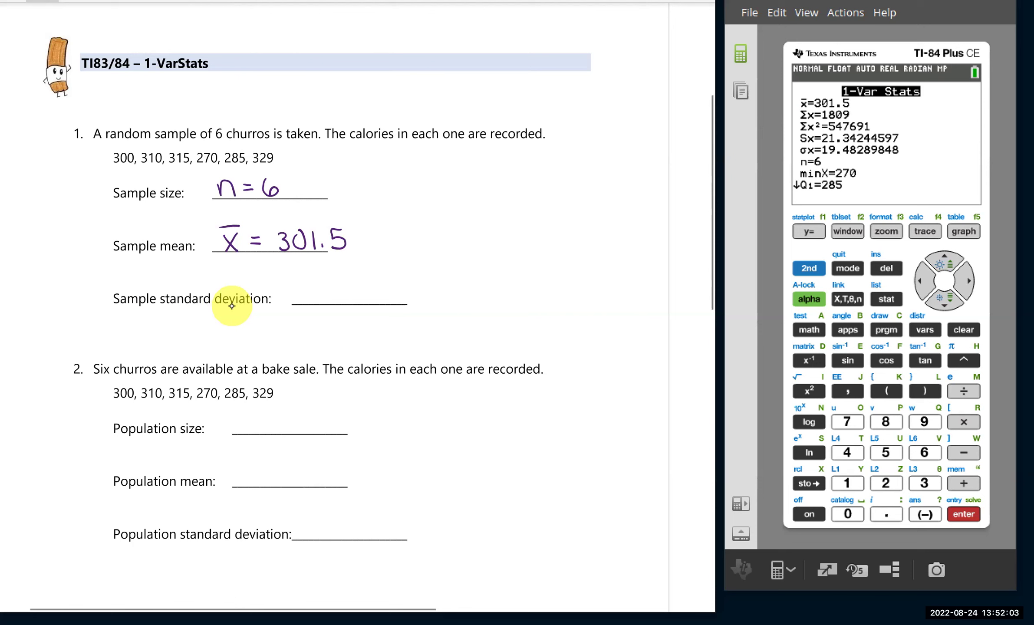
- Write S = 21.3 in the Sample standard deviation blank, using the Sx result
{"action": "mouse_move", "coordinate": [316, 283]}
{"action": "left_mouse_down"}
{"action": "mouse_move", "coordinate": [302, 303]}
{"action": "mouse_move", "coordinate": [338, 295]}
{"action": "left_mouse_up"}
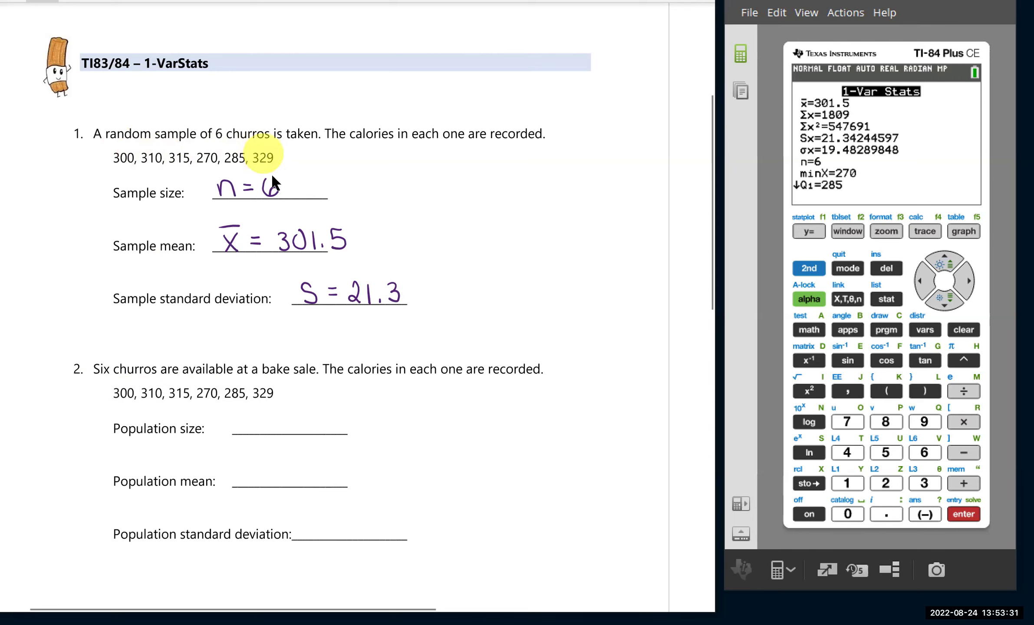
- Check L1's six calorie values in the list editor, then paste a fresh 1-Var Stats command
{"action": "left_click", "coordinate": [887, 300]}
{"action": "left_click", "coordinate": [966, 515]}
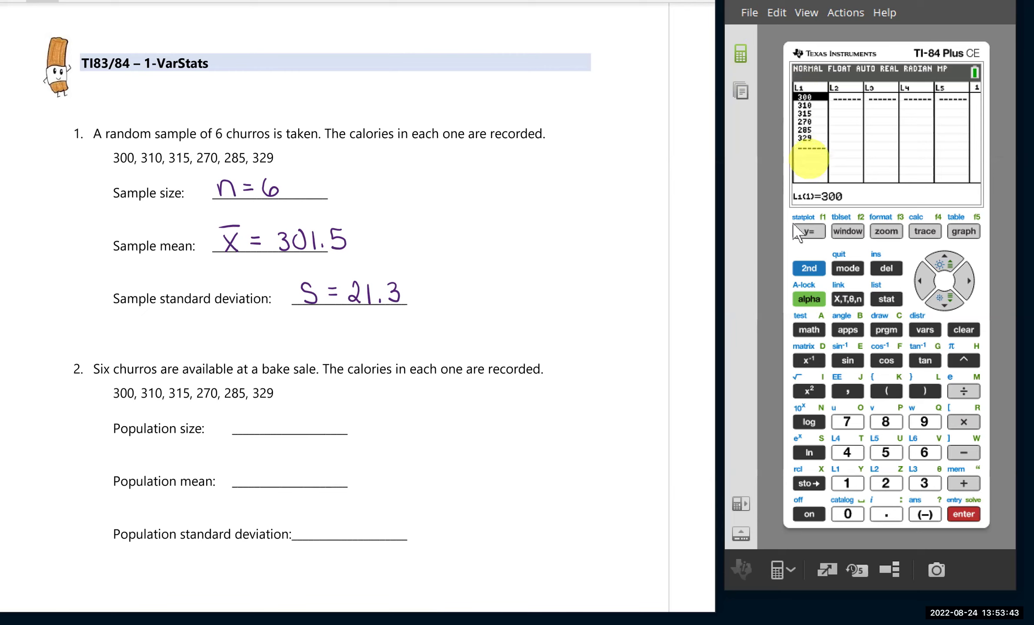
{"action": "left_click", "coordinate": [885, 299]}
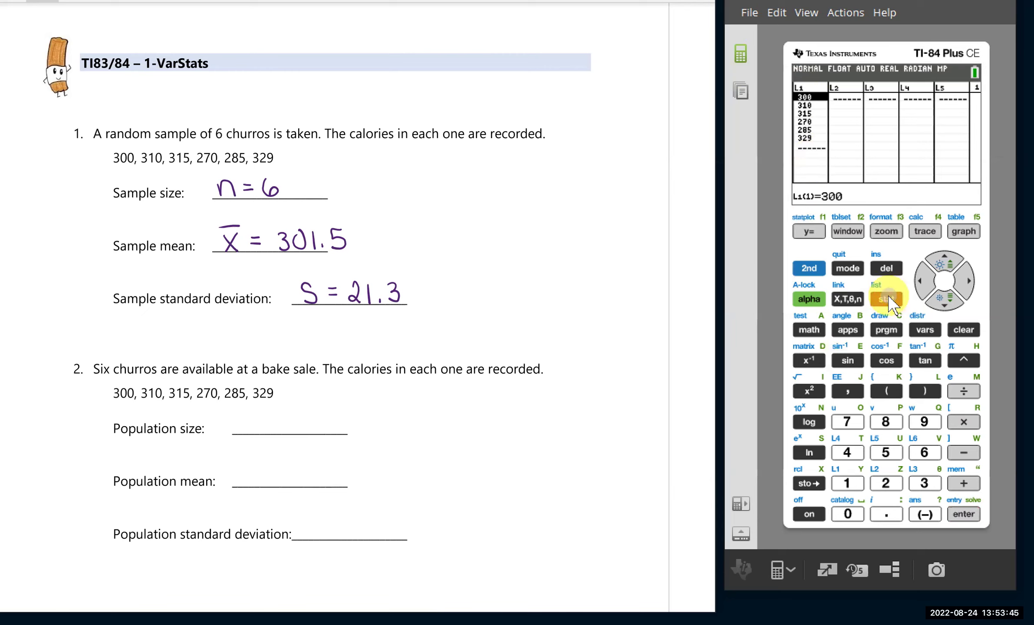
{"action": "left_click", "coordinate": [968, 284]}
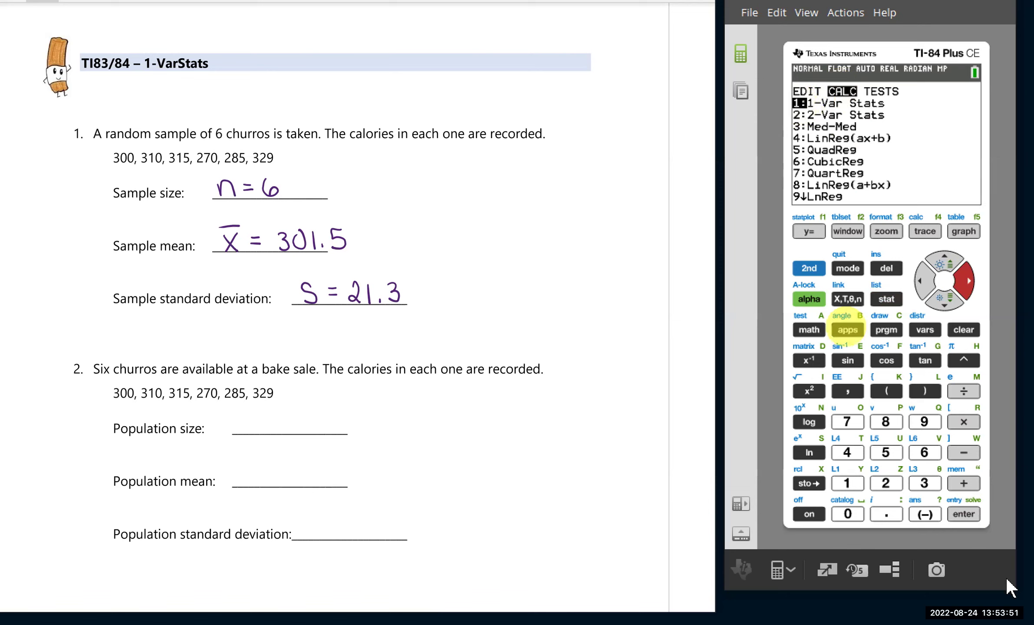
{"action": "left_click", "coordinate": [962, 515]}
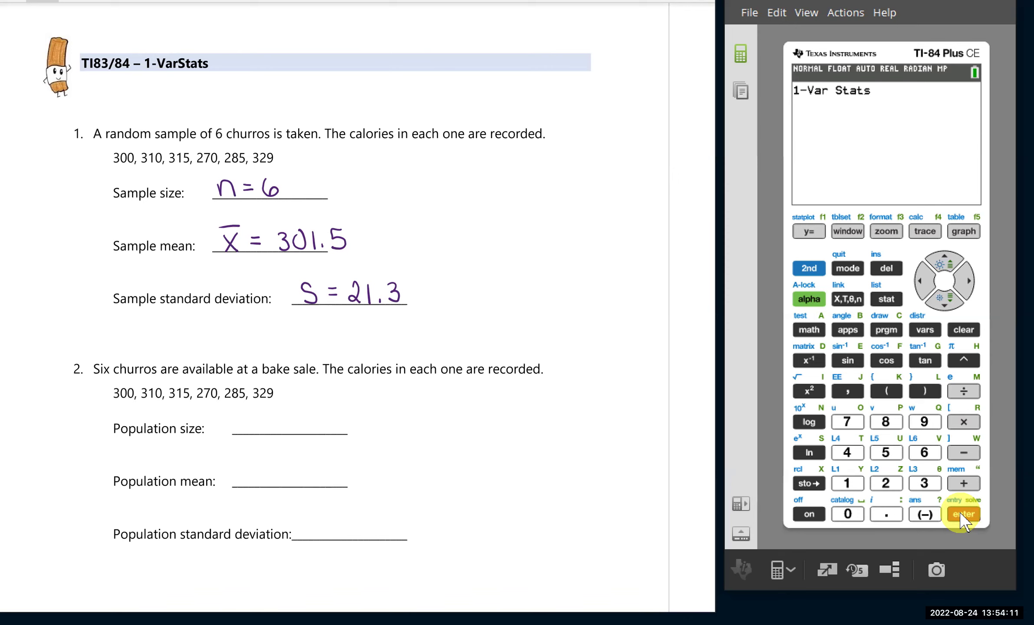
- Execute 1-Var Stats to display n=6, x̄=301.5 and σx=19.48289848
{"action": "left_click", "coordinate": [963, 517]}
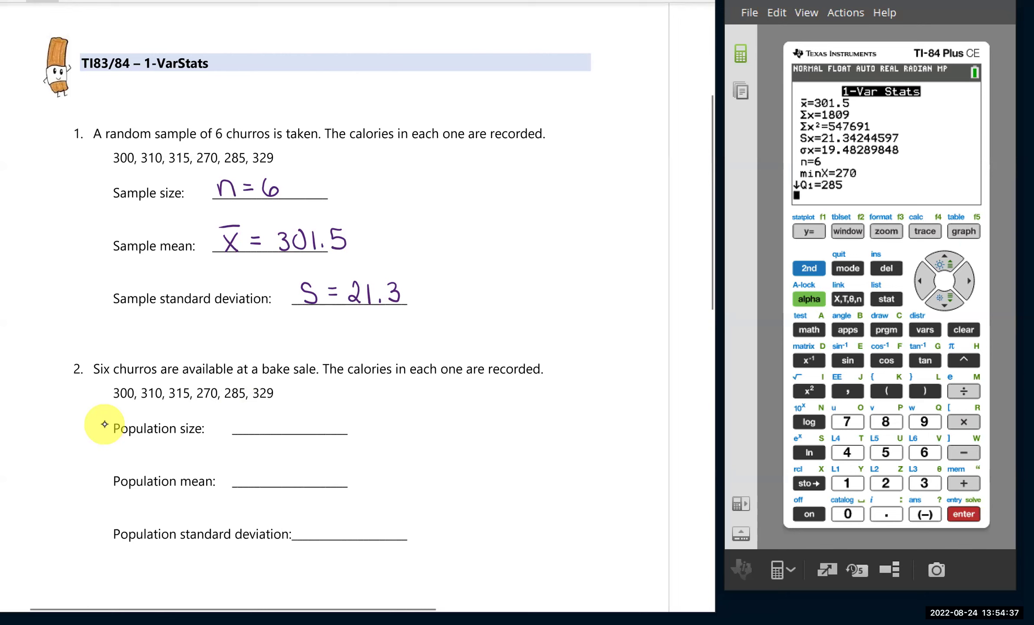
- Handwrite N = 6 in question 2's Population size blank
{"action": "mouse_move", "coordinate": [239, 433]}
{"action": "left_mouse_down"}
{"action": "mouse_move", "coordinate": [240, 412]}
{"action": "mouse_move", "coordinate": [258, 433]}
{"action": "mouse_move", "coordinate": [259, 410]}
{"action": "left_mouse_up"}
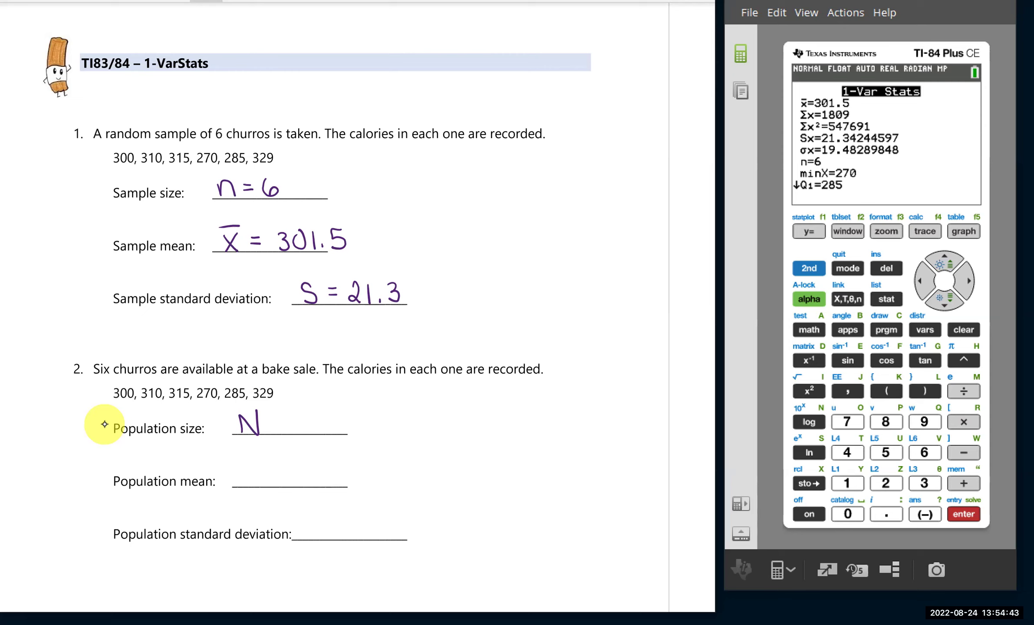
{"action": "left_click_drag", "start_coordinate": [297, 432], "coordinate": [296, 426]}
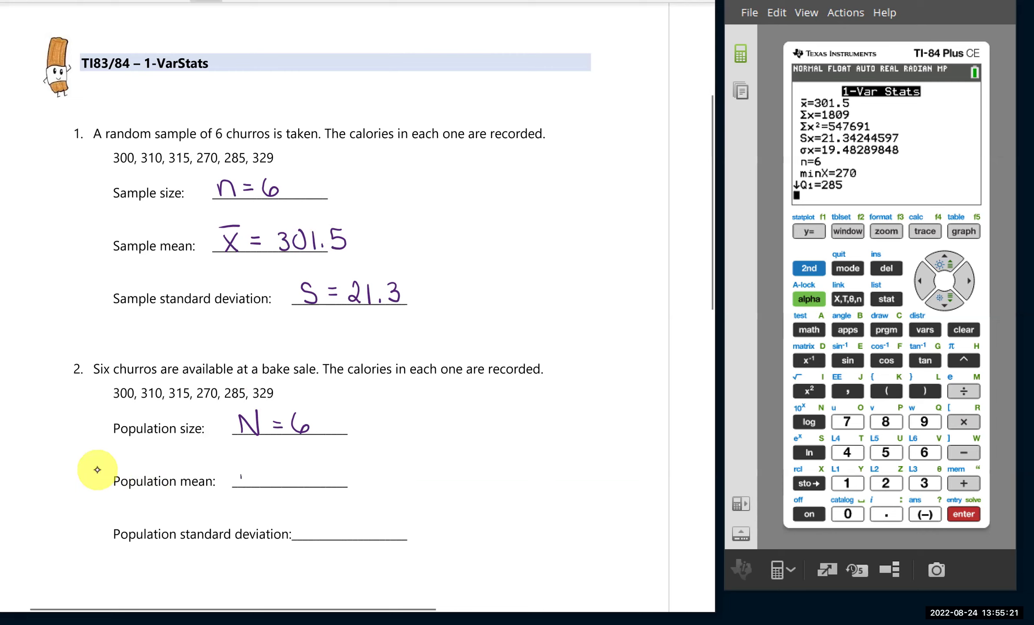
- Handwrite μ = 301.5 in Question 2's population mean blank with the pen
{"action": "mouse_move", "coordinate": [241, 477]}
{"action": "left_mouse_down"}
{"action": "mouse_move", "coordinate": [241, 497]}
{"action": "mouse_move", "coordinate": [255, 473]}
{"action": "mouse_move", "coordinate": [294, 479]}
{"action": "left_mouse_up"}
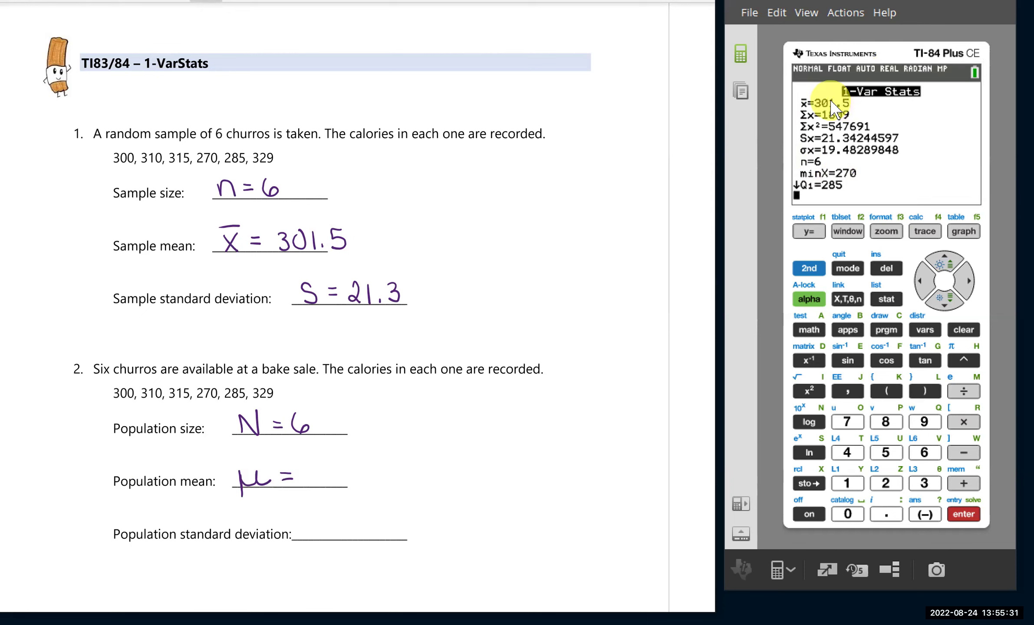
{"action": "mouse_move", "coordinate": [307, 469]}
{"action": "left_mouse_down"}
{"action": "mouse_move", "coordinate": [319, 478]}
{"action": "mouse_move", "coordinate": [307, 487]}
{"action": "left_mouse_up"}
{"action": "mouse_move", "coordinate": [333, 469]}
{"action": "left_mouse_down"}
{"action": "mouse_move", "coordinate": [324, 483]}
{"action": "mouse_move", "coordinate": [334, 470]}
{"action": "mouse_move", "coordinate": [345, 484]}
{"action": "mouse_move", "coordinate": [366, 485]}
{"action": "left_mouse_up"}
{"action": "left_click", "coordinate": [354, 482]}
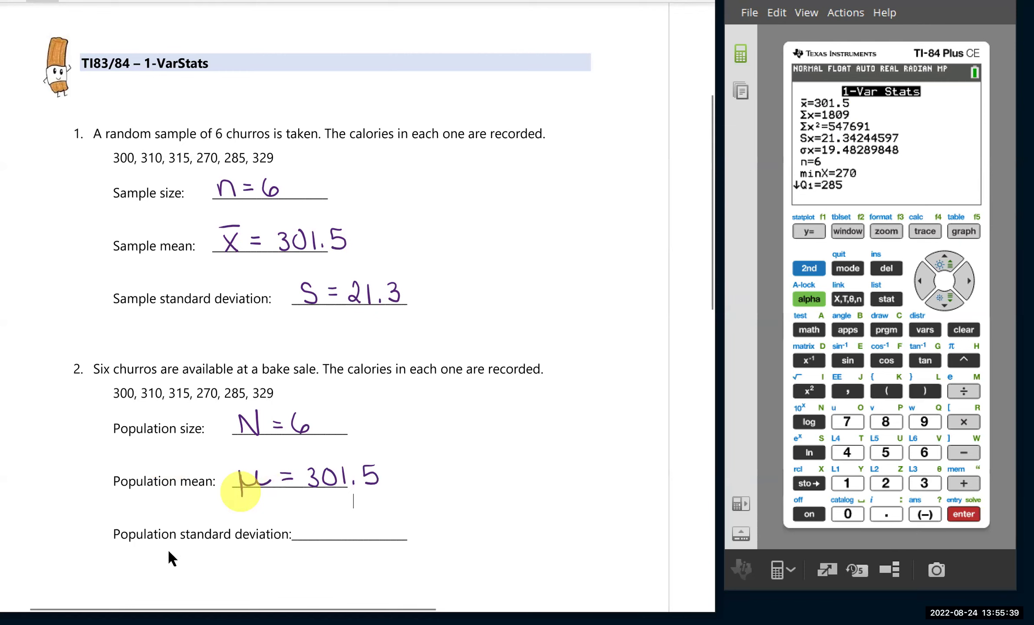
{"action": "left_click", "coordinate": [118, 544]}
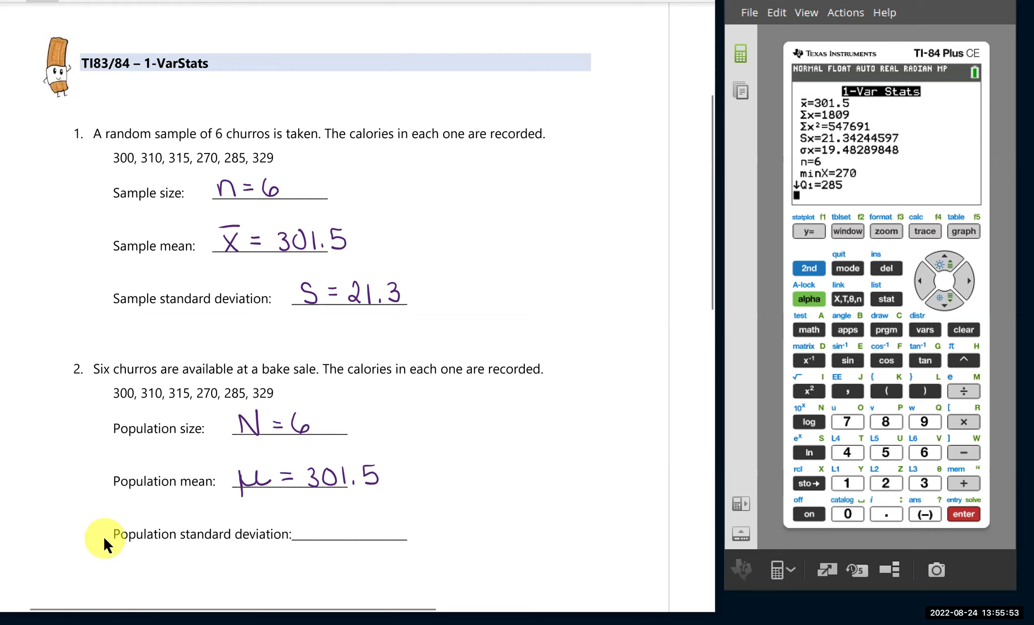
- Write σ at the start of the population standard deviation blank, then exit pen mode
{"action": "mouse_move", "coordinate": [321, 523]}
{"action": "left_mouse_down"}
{"action": "mouse_move", "coordinate": [324, 539]}
{"action": "mouse_move", "coordinate": [322, 520]}
{"action": "mouse_move", "coordinate": [335, 516]}
{"action": "left_mouse_up"}
{"action": "key", "text": "Escape"}
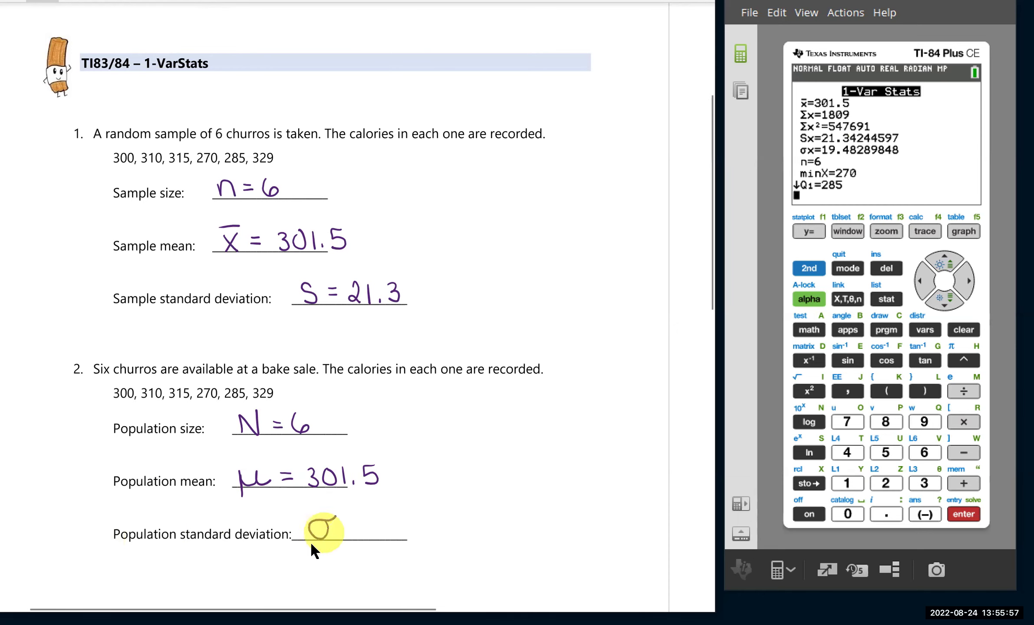